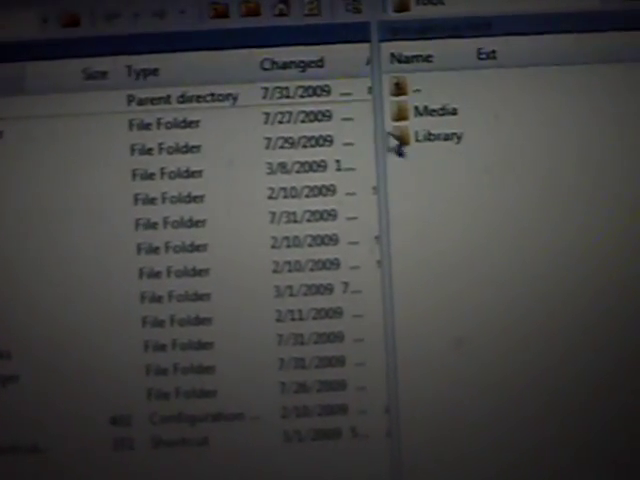
Step: Move the remote pane up to /private/var, showing backups, log, root and mobile
double_click(397, 88)
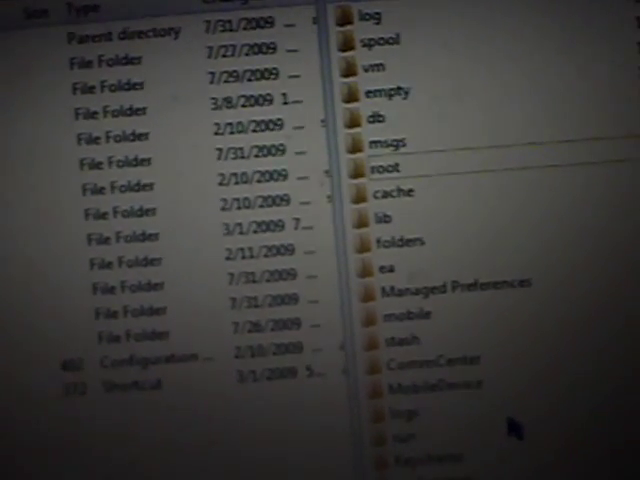
scroll(505, 390, "up", 1)
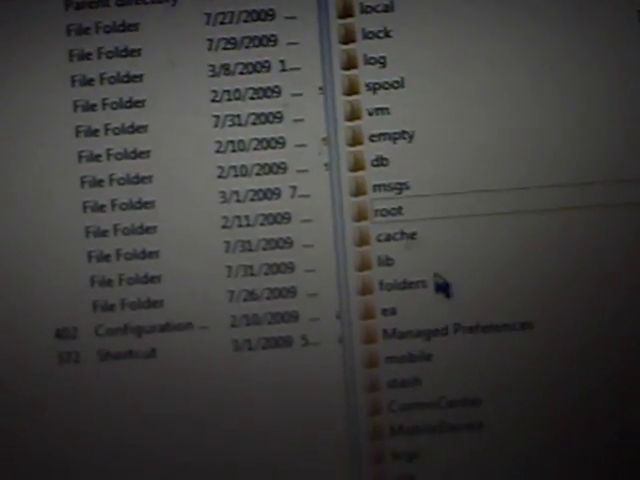